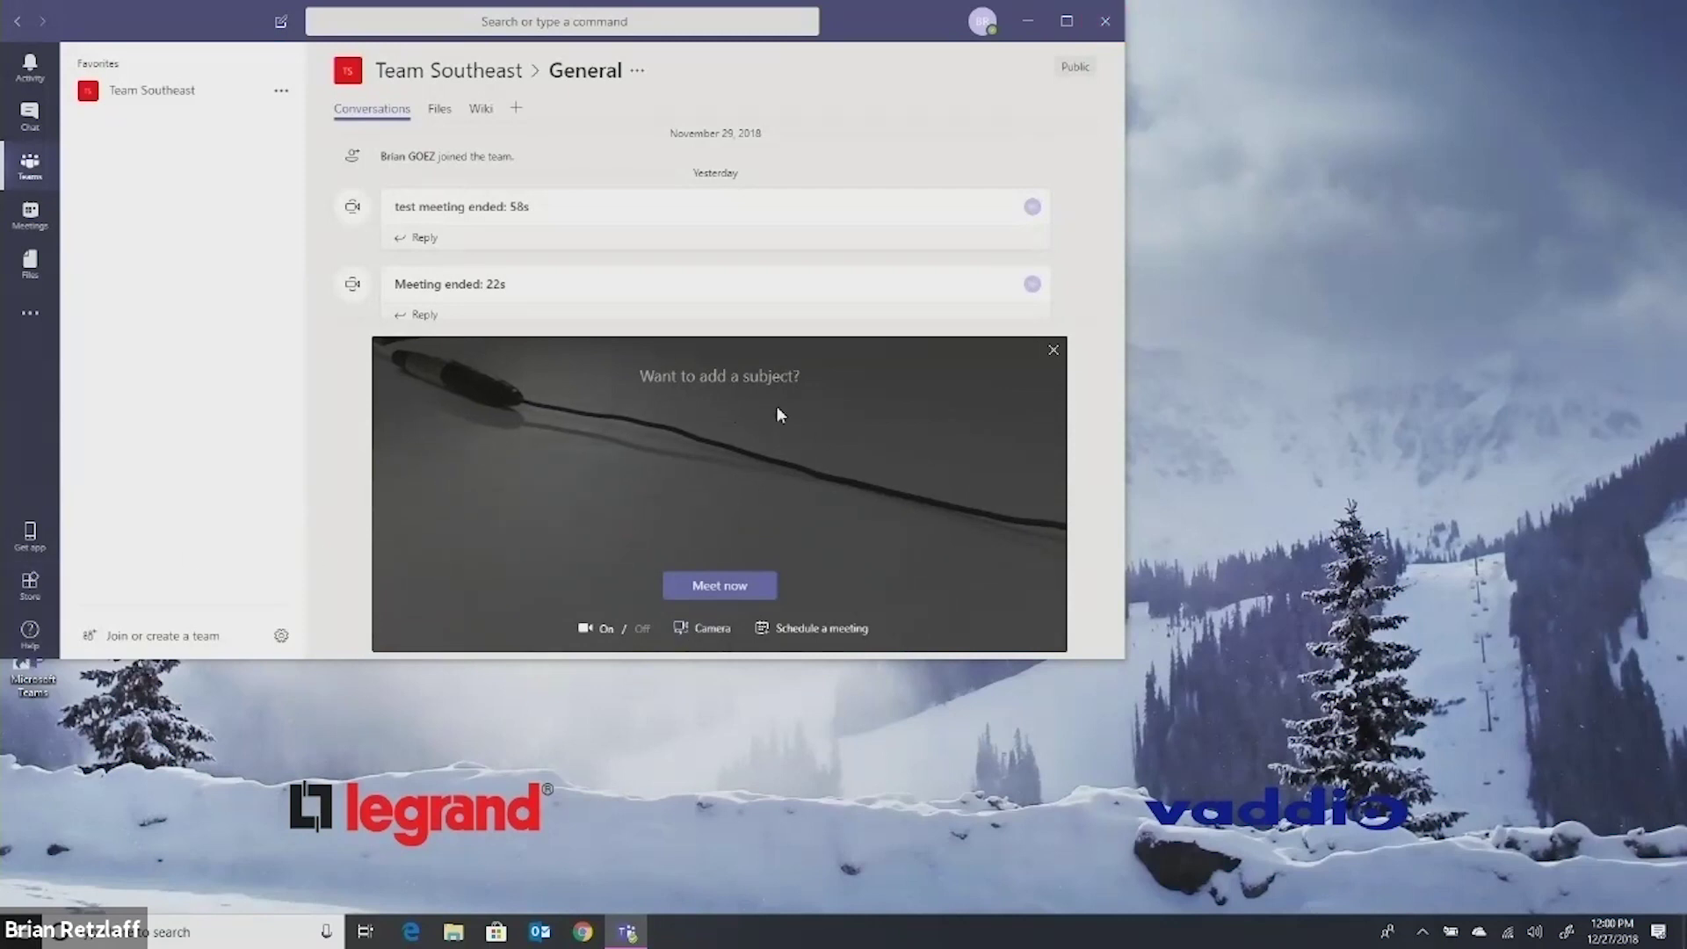
- Switch the Meet now preview to the presenter's webcam, then close the preview panel
click(695, 631)
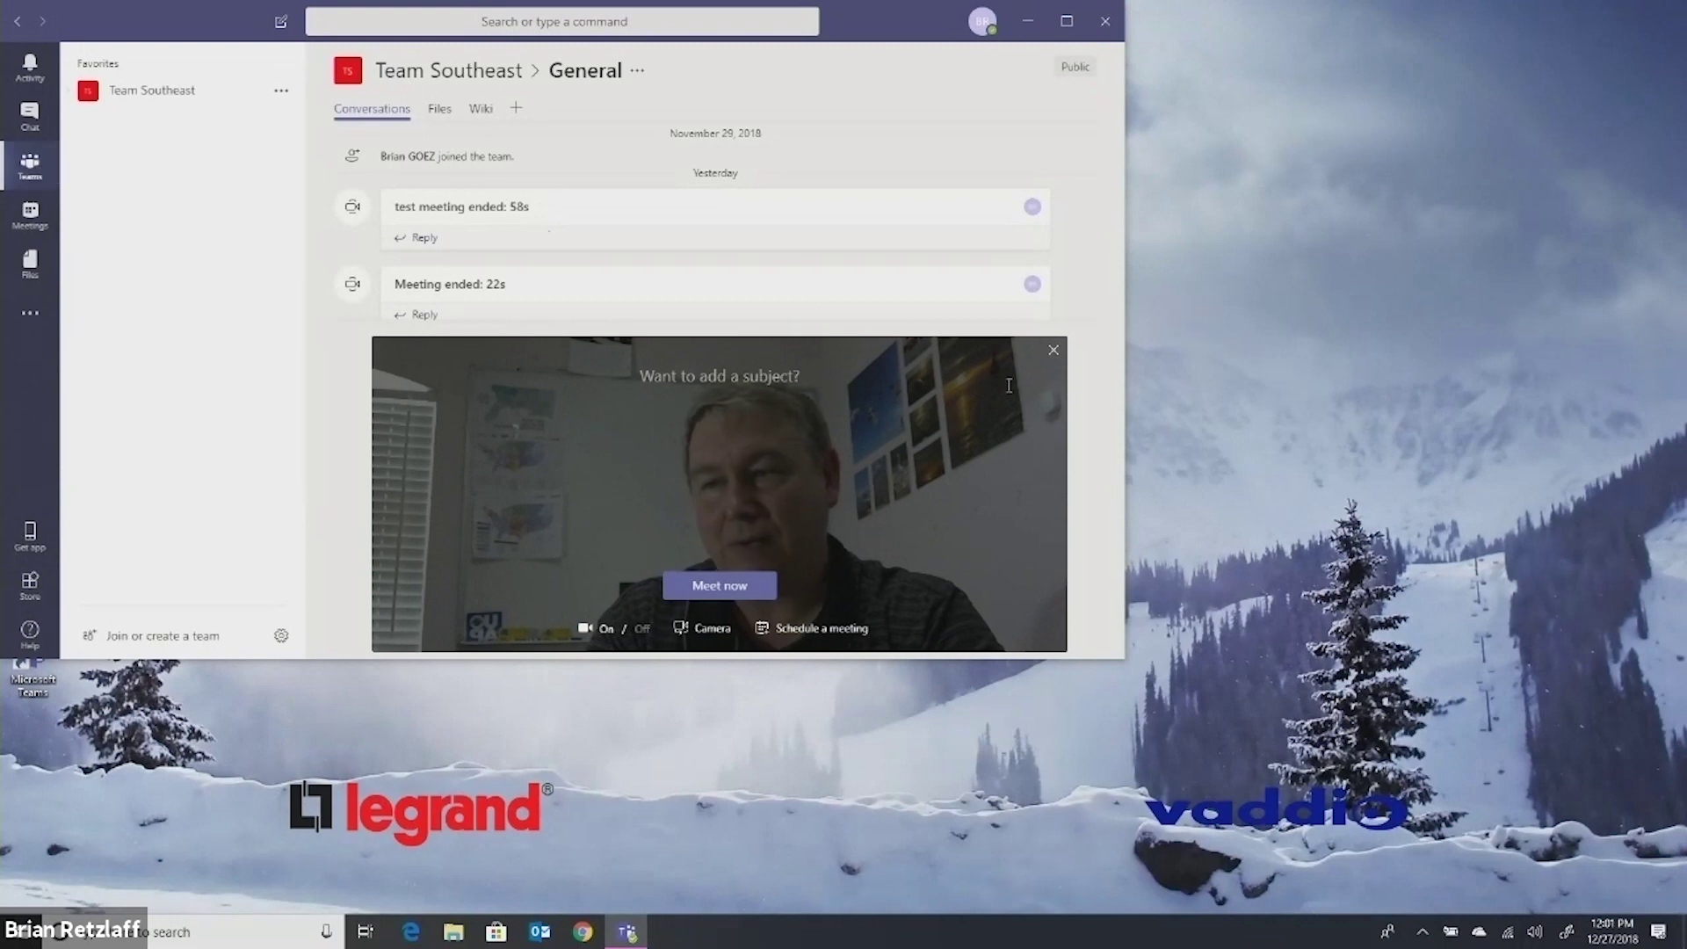
click(1053, 353)
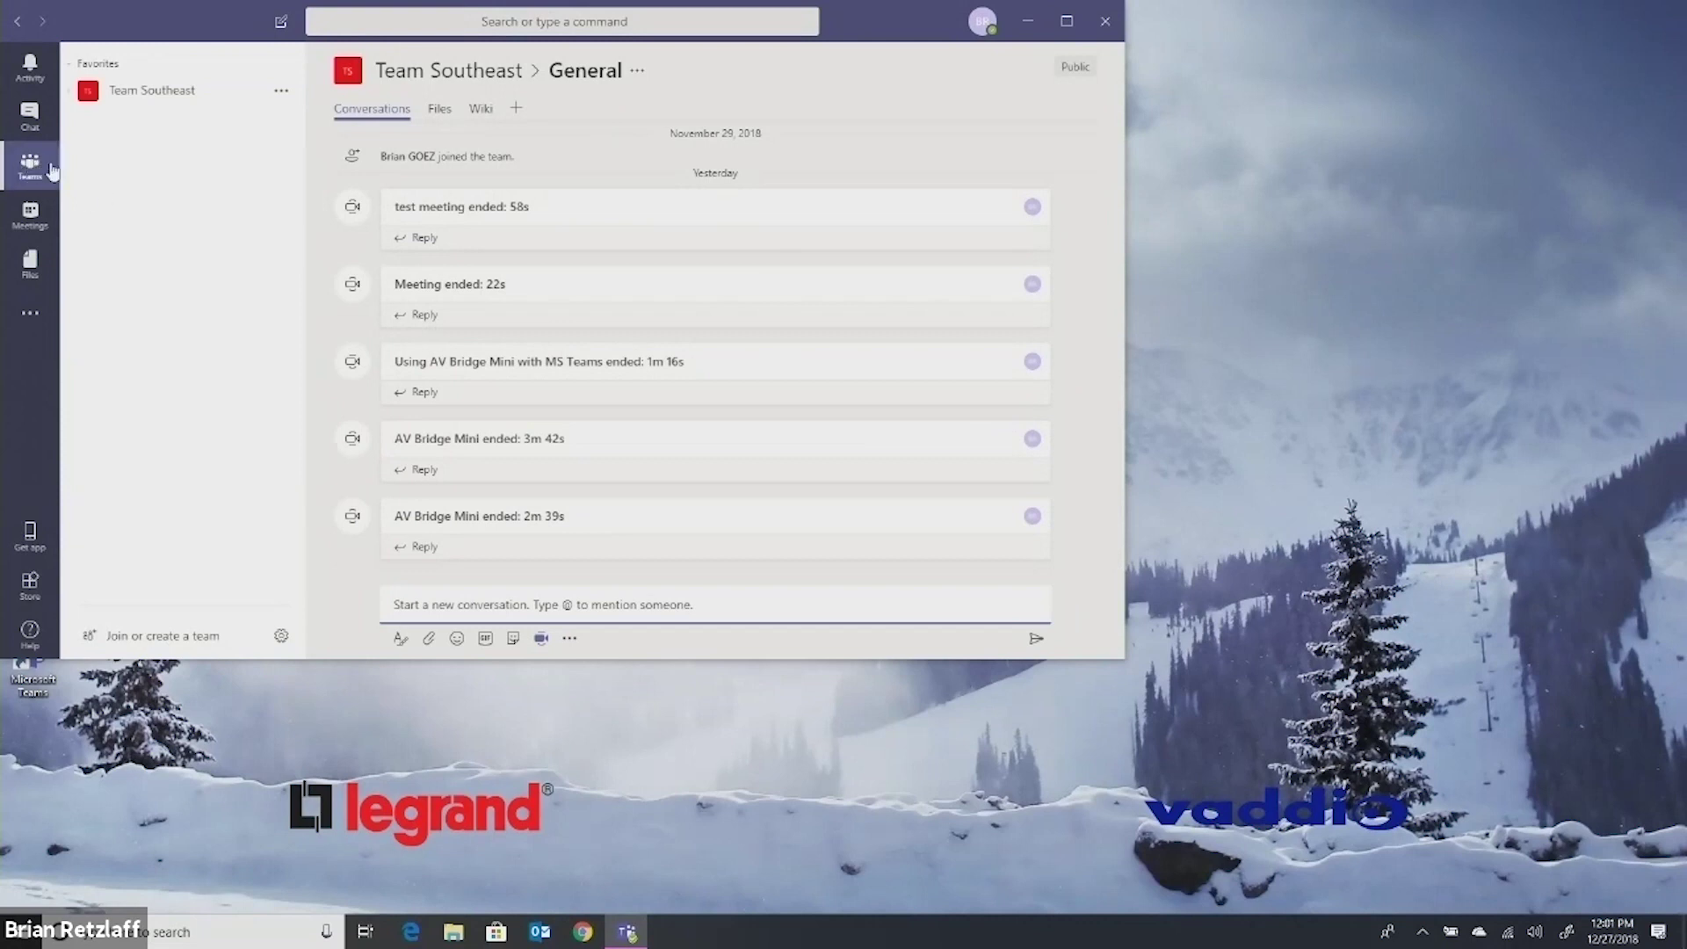
- Reopen the instant meeting preview in General and start the meeting with the webcam
click(541, 642)
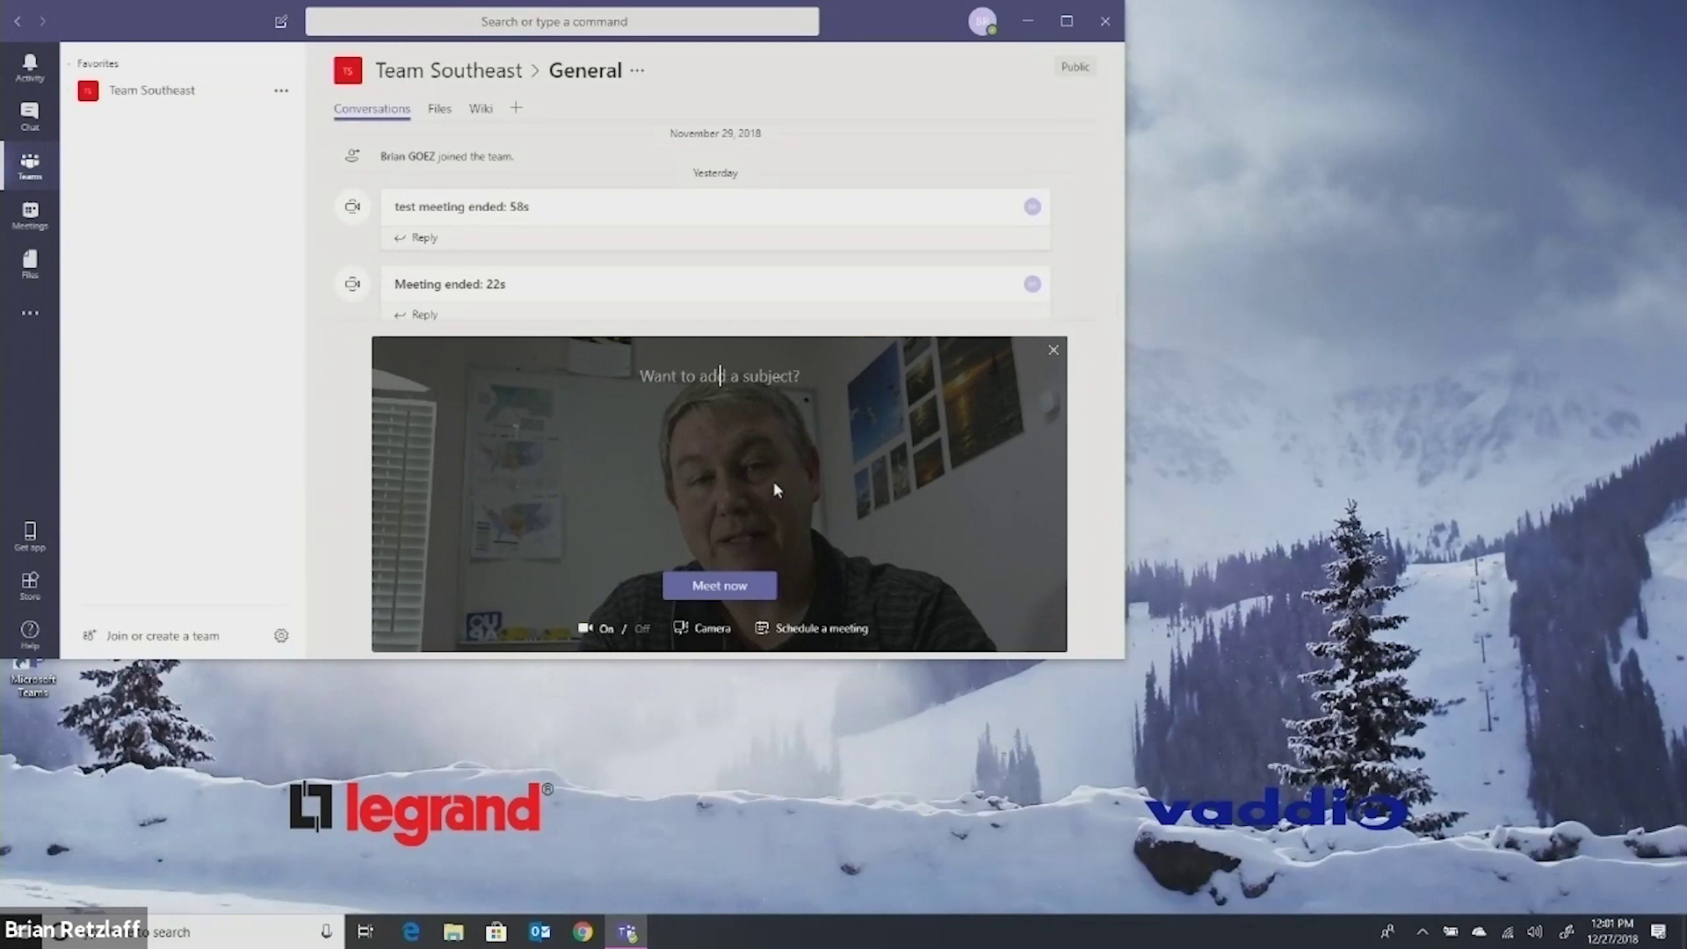
click(713, 587)
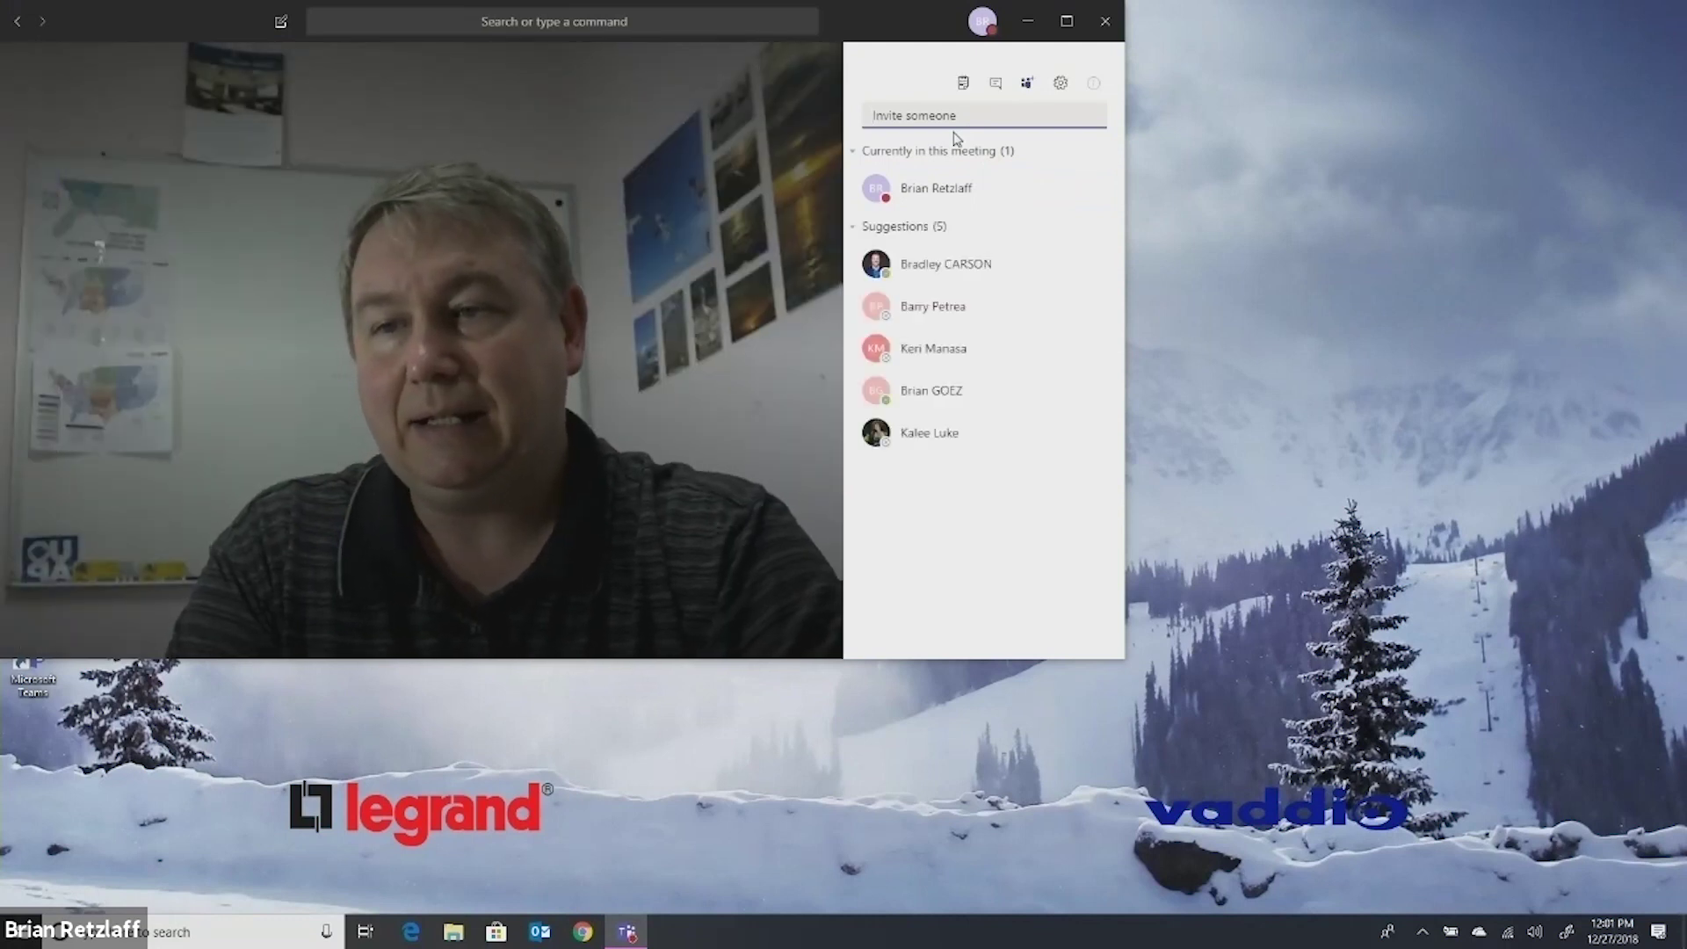
- Show the live meeting's Device settings from the gear icon in the side panel
click(1058, 85)
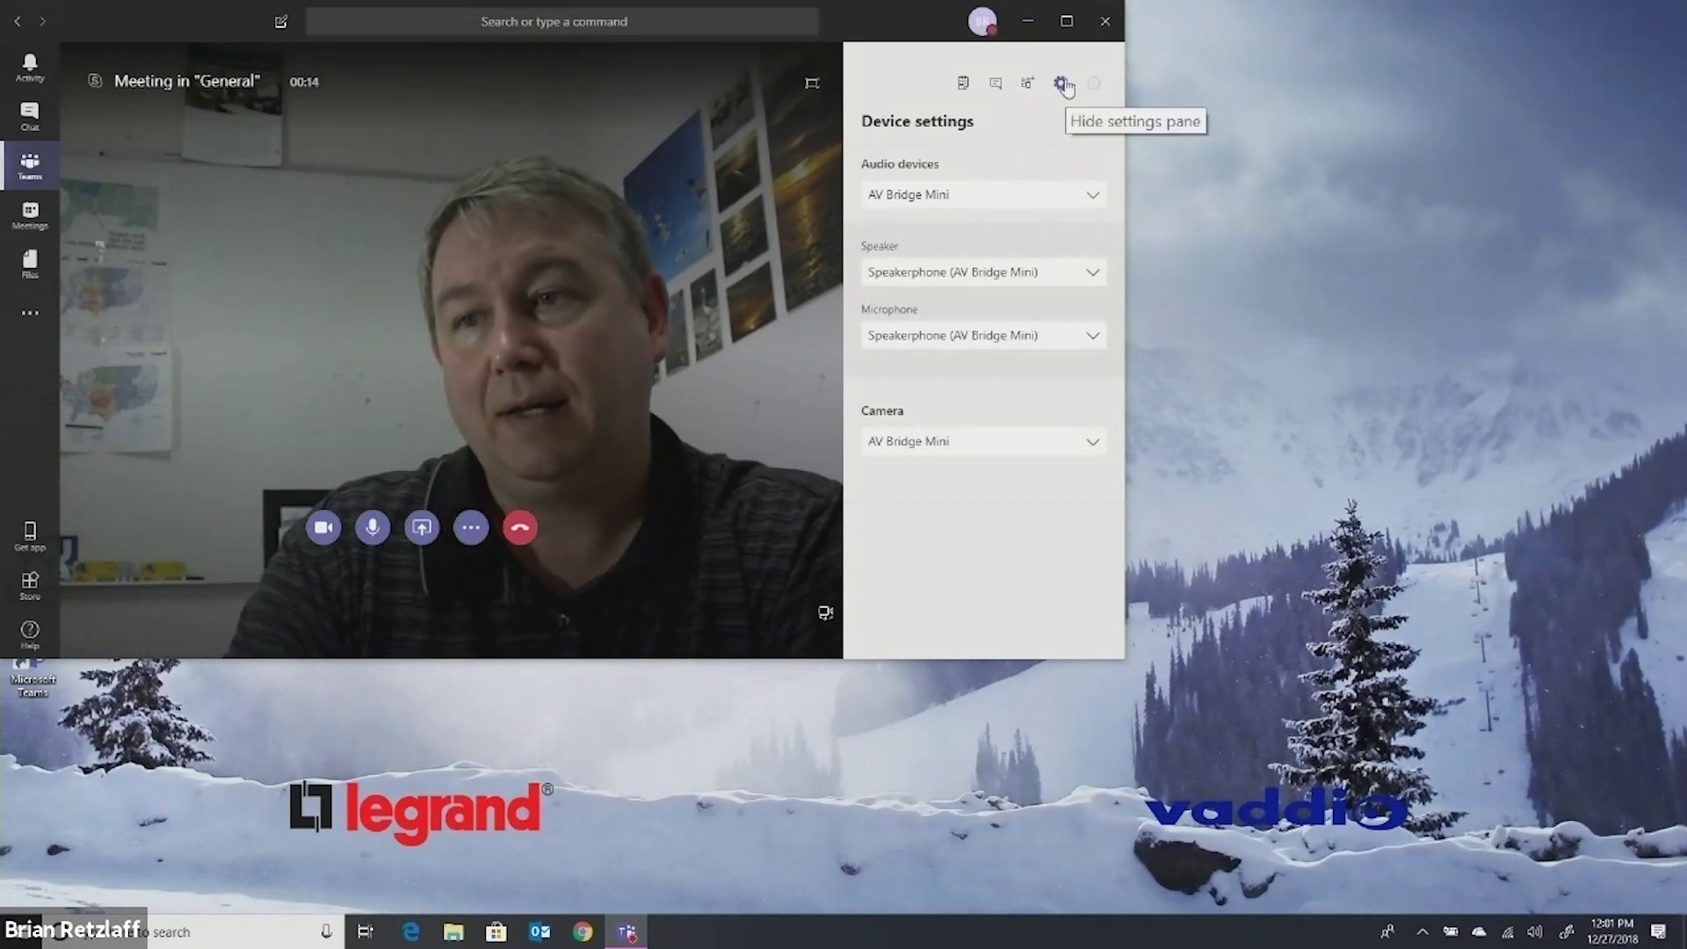
- Keep AV Bridge Mini for audio, Speakerphone (AV Bridge Mini) for speaker and microphone, and check cameras
click(1095, 204)
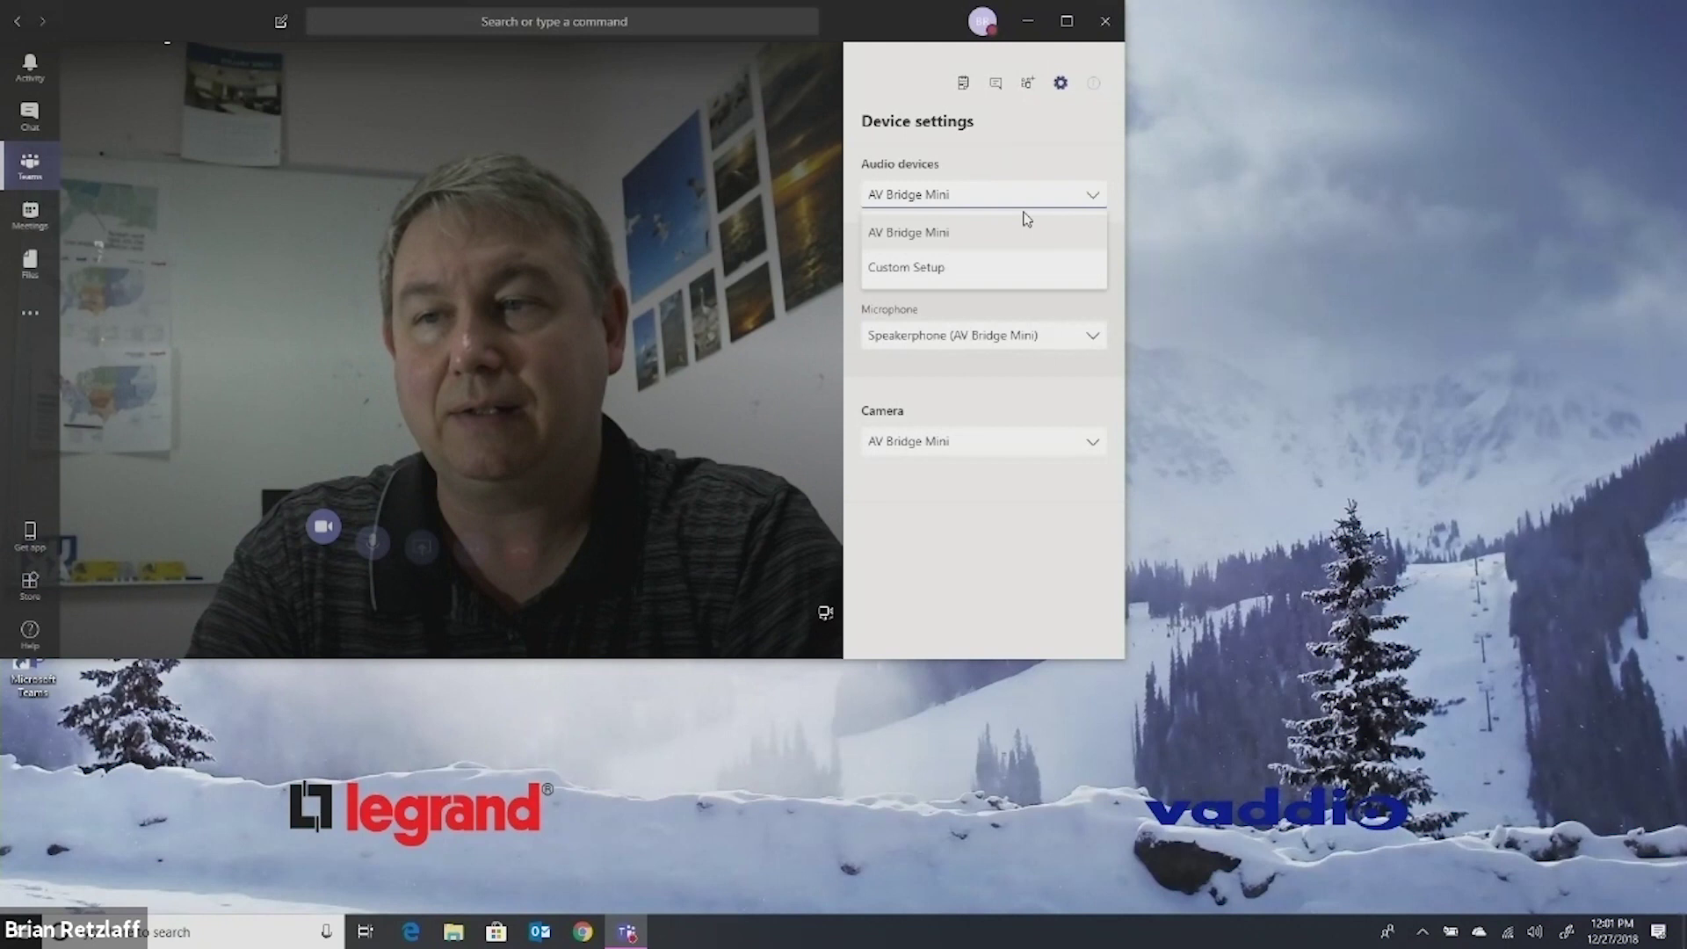
click(922, 249)
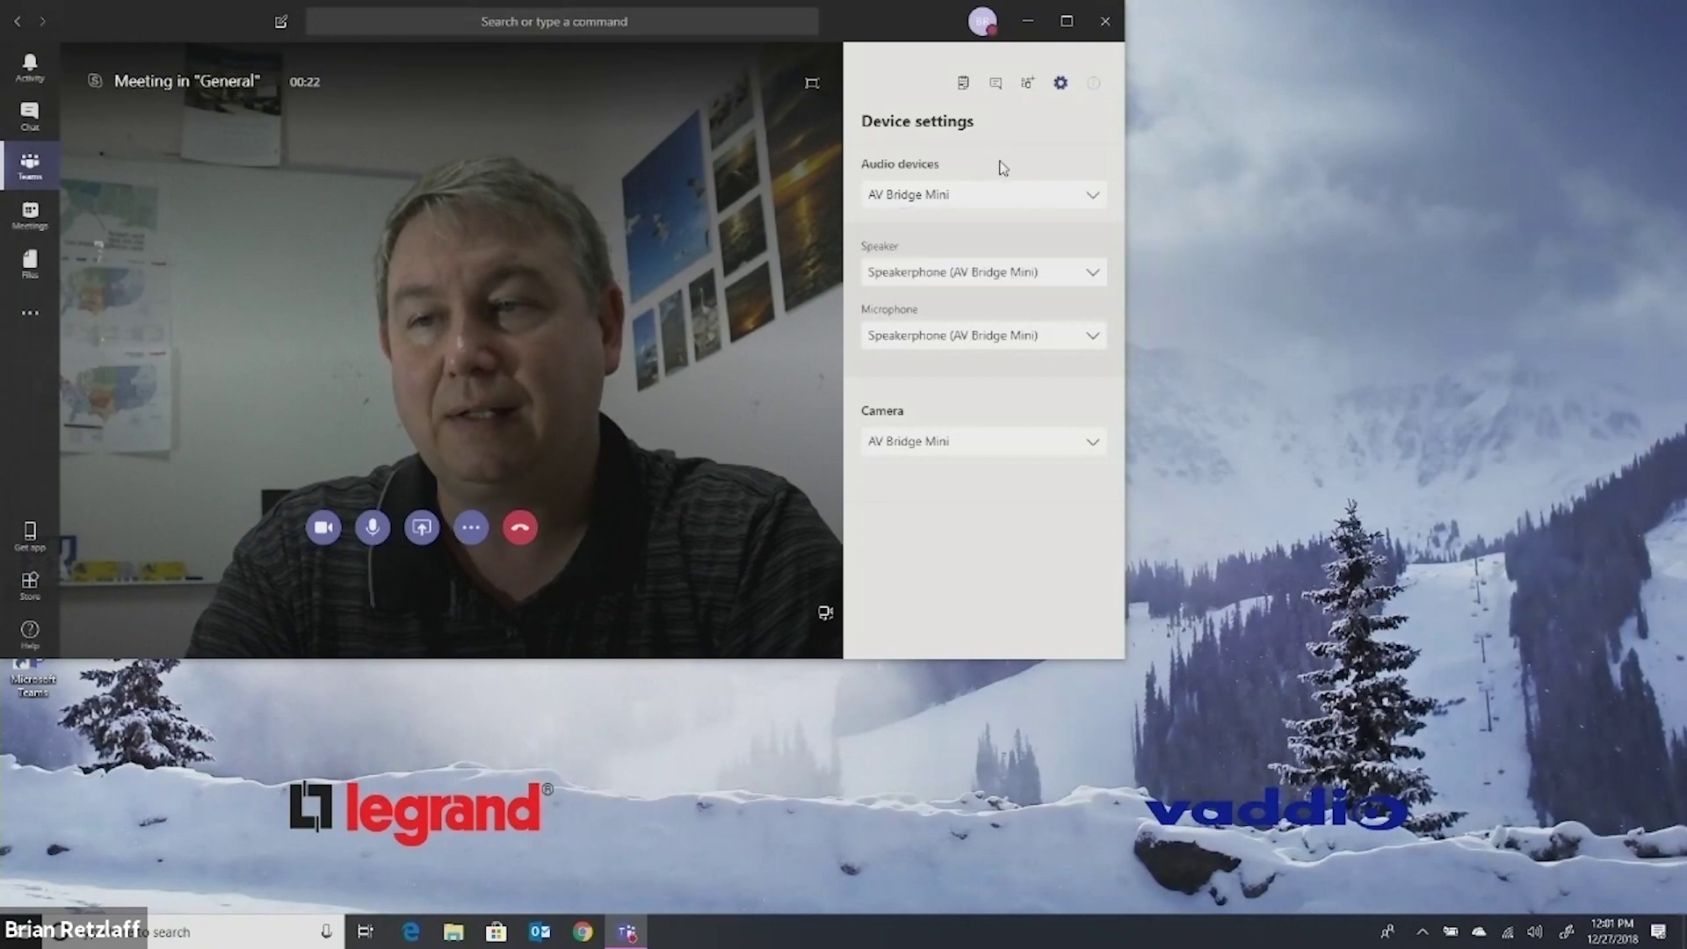
click(1017, 275)
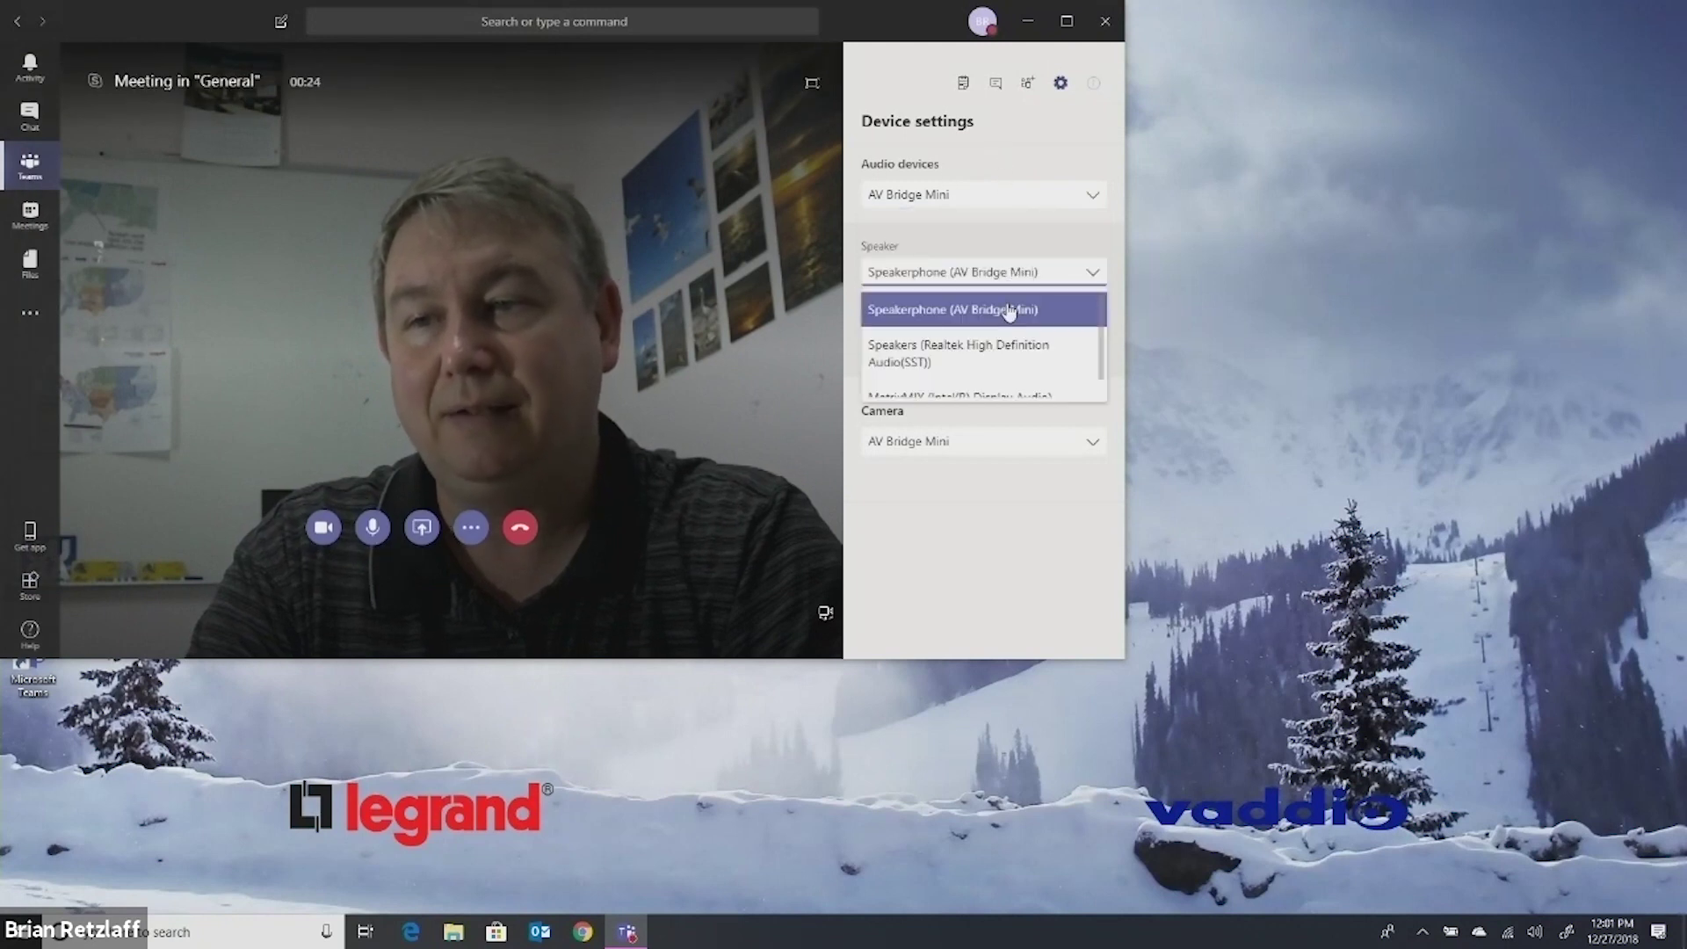
click(1004, 218)
click(1006, 346)
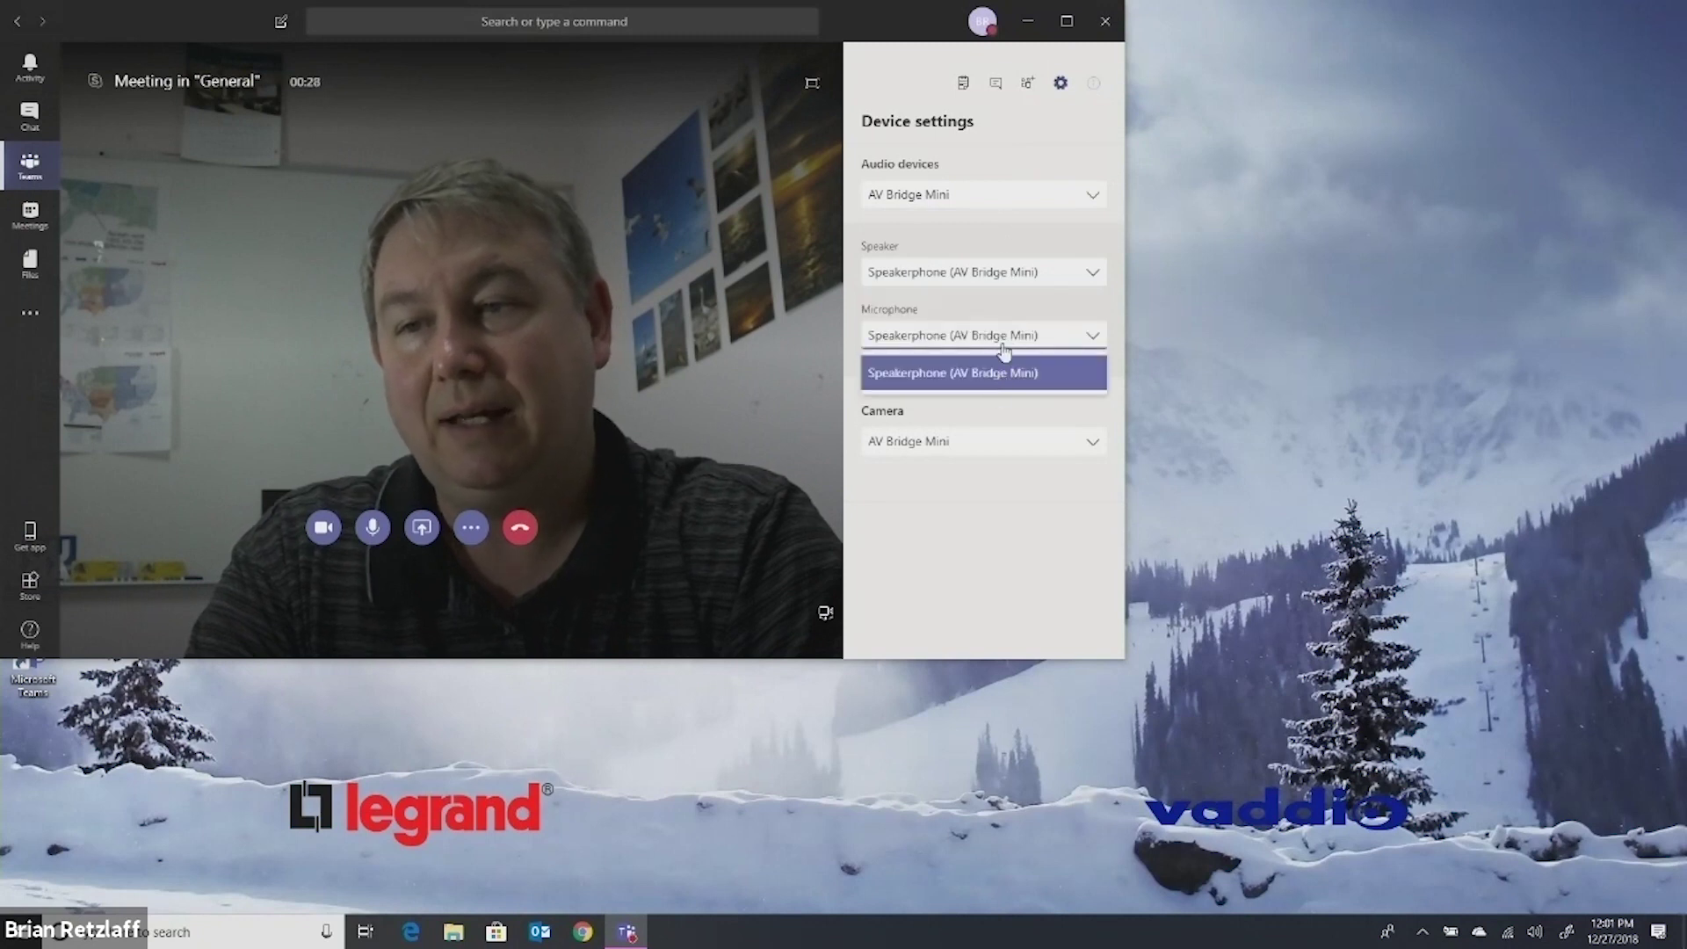
click(1017, 310)
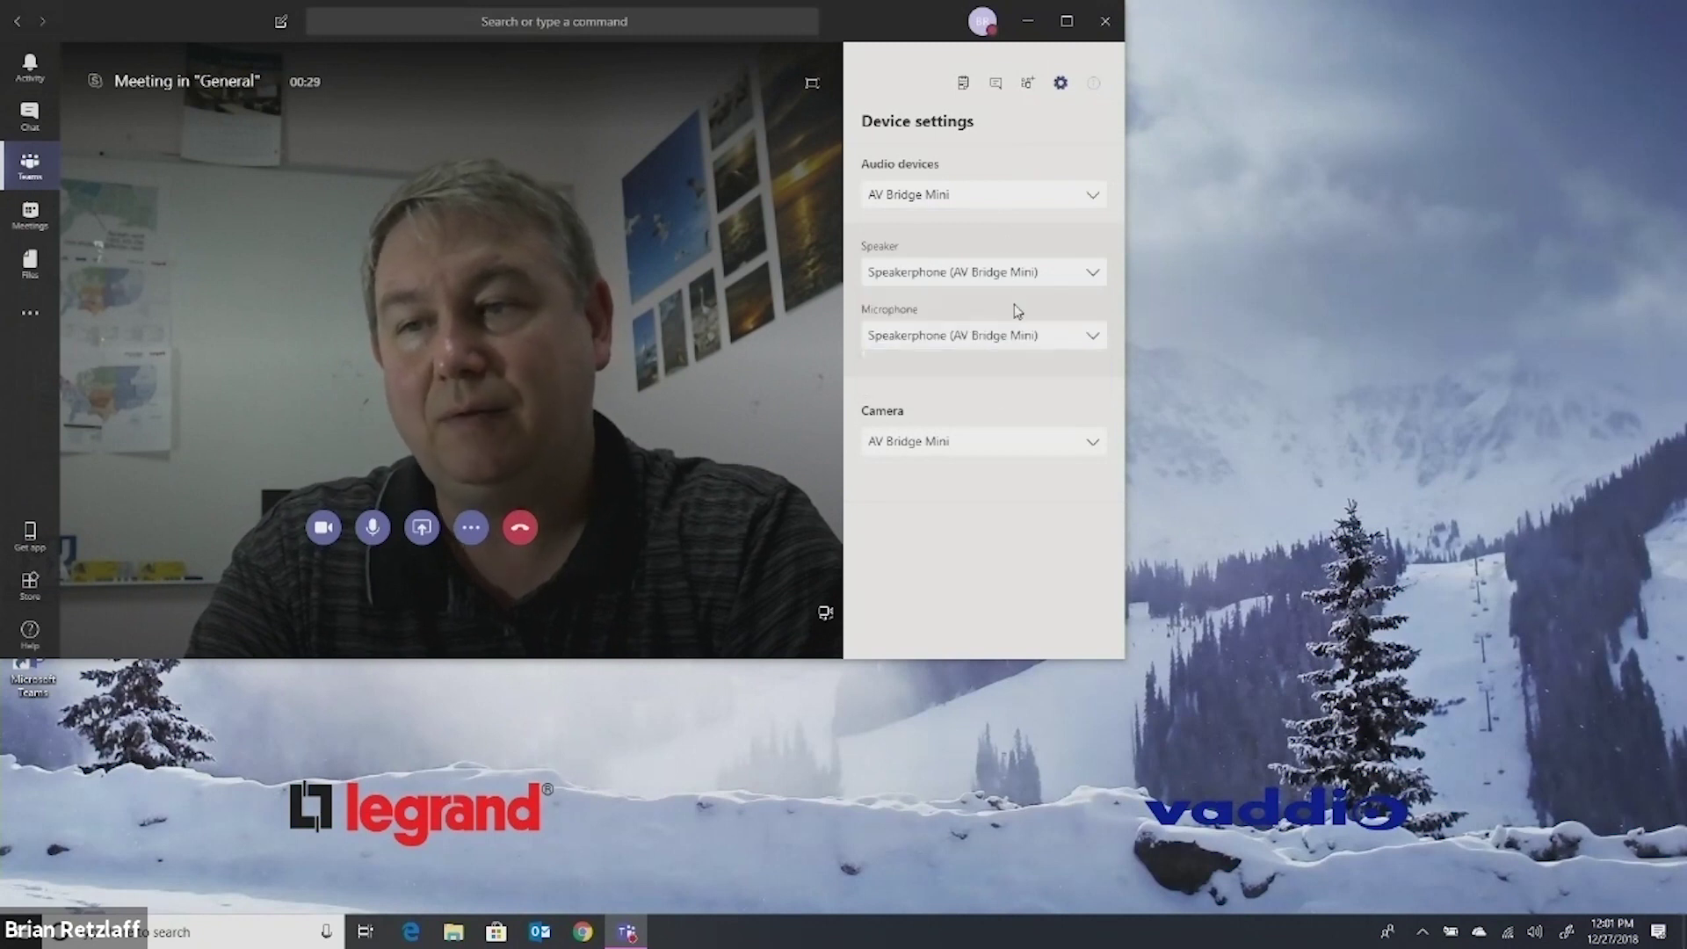
click(985, 450)
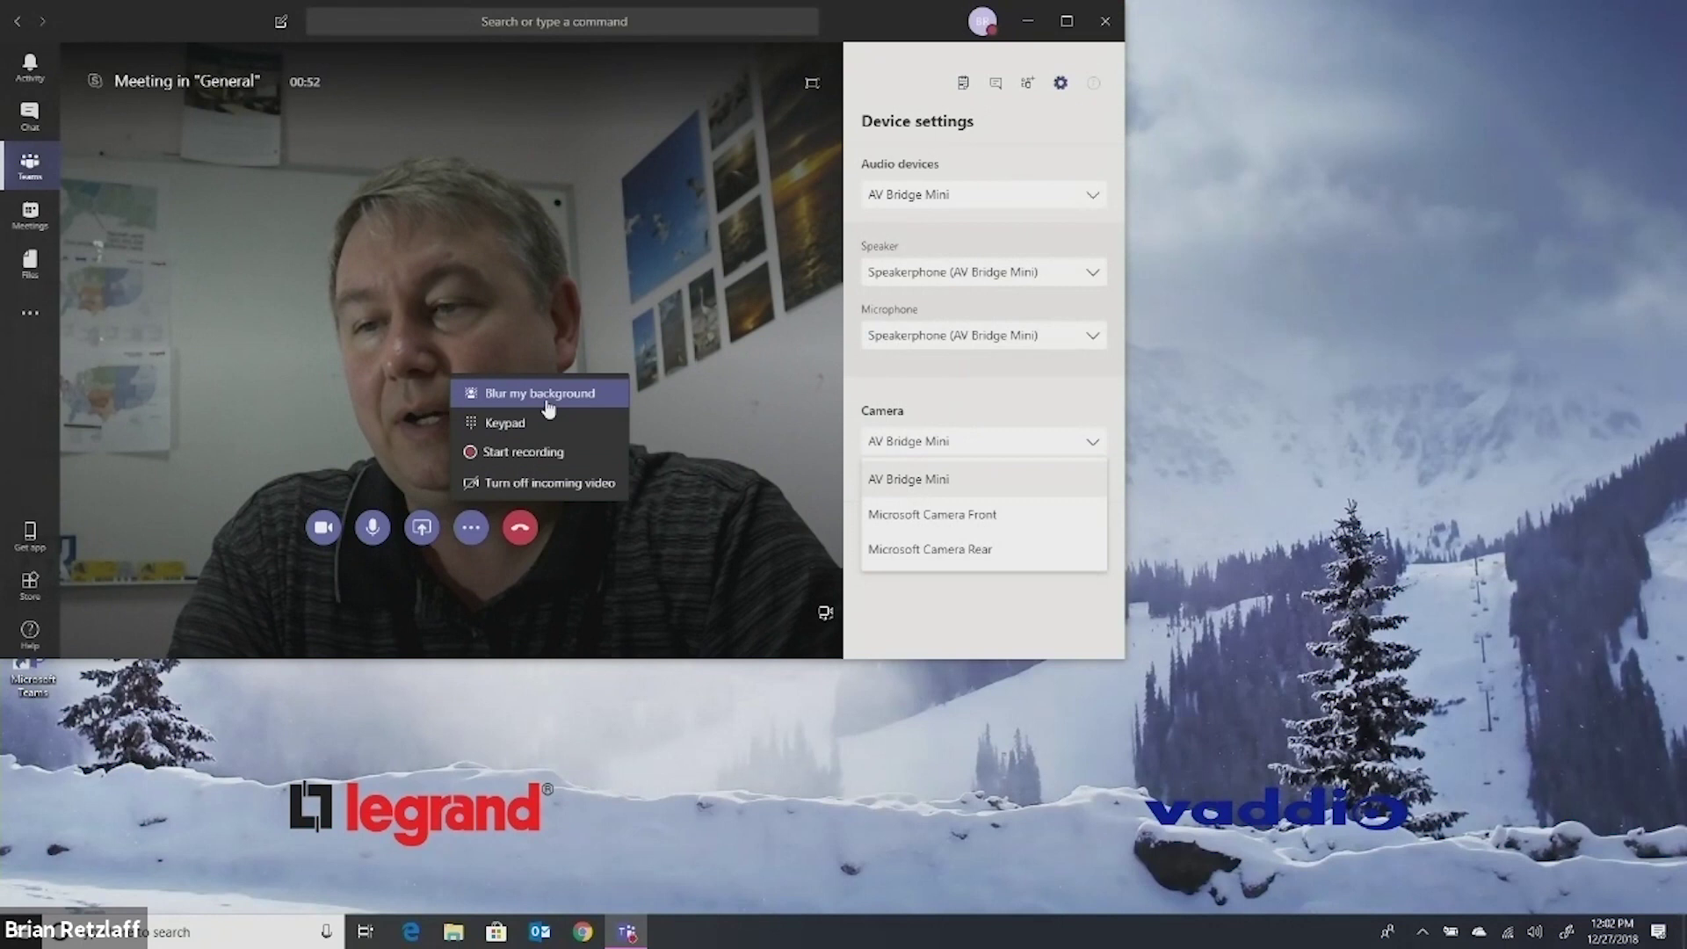
click(546, 406)
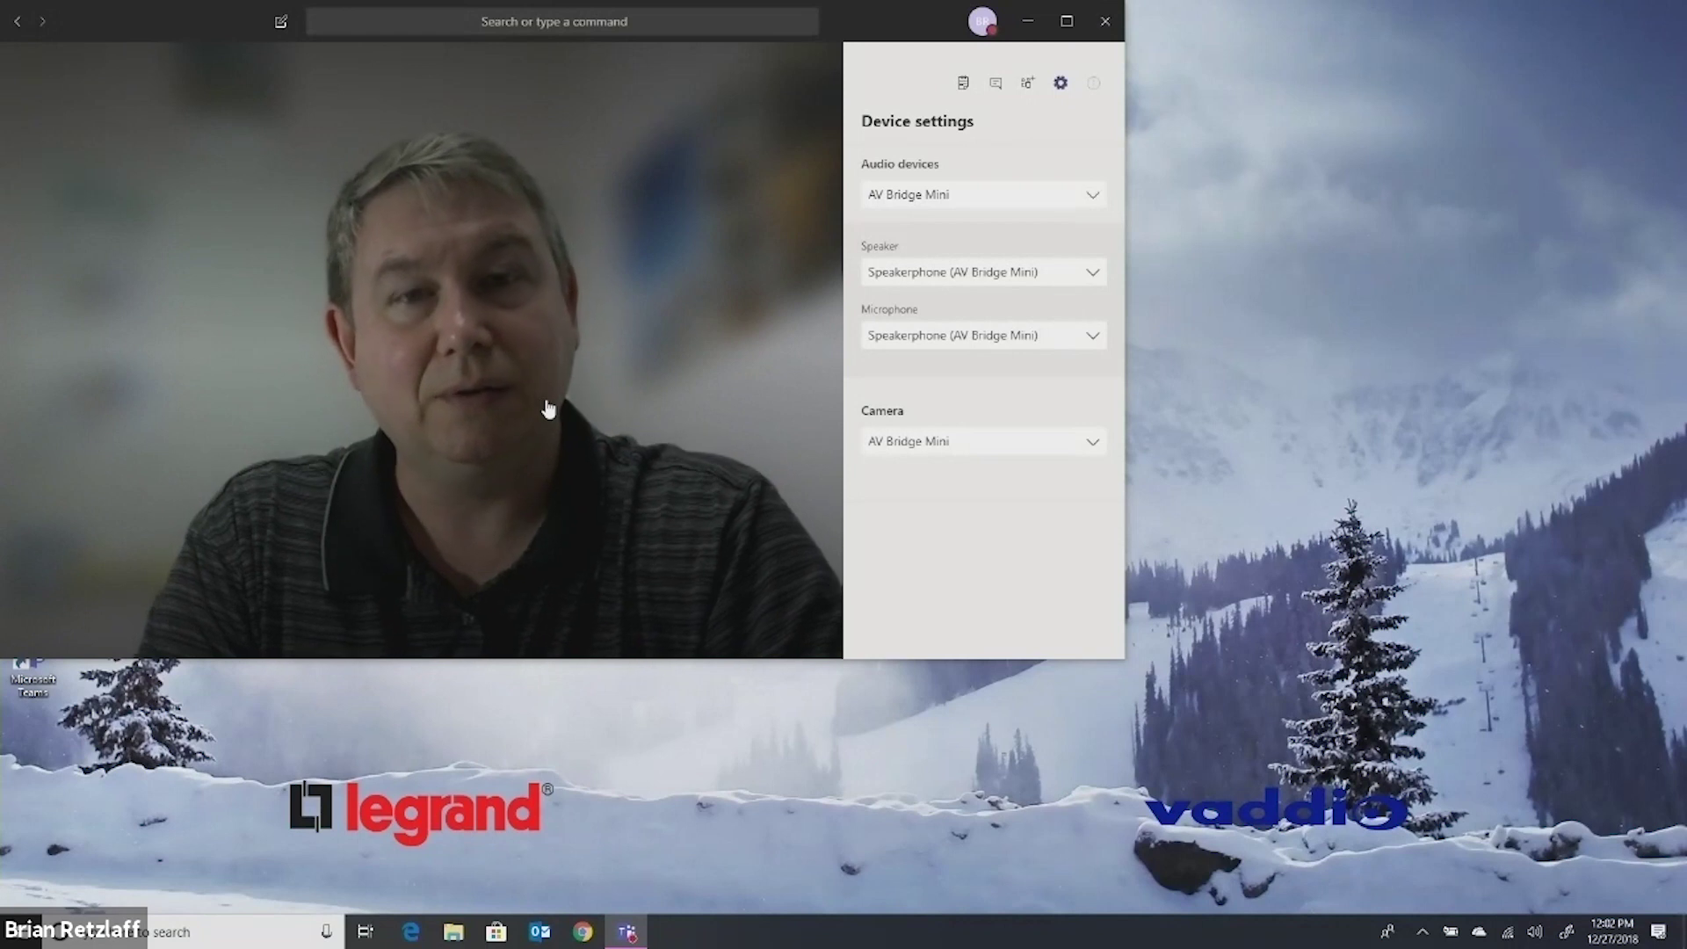
mouse_move(516, 572)
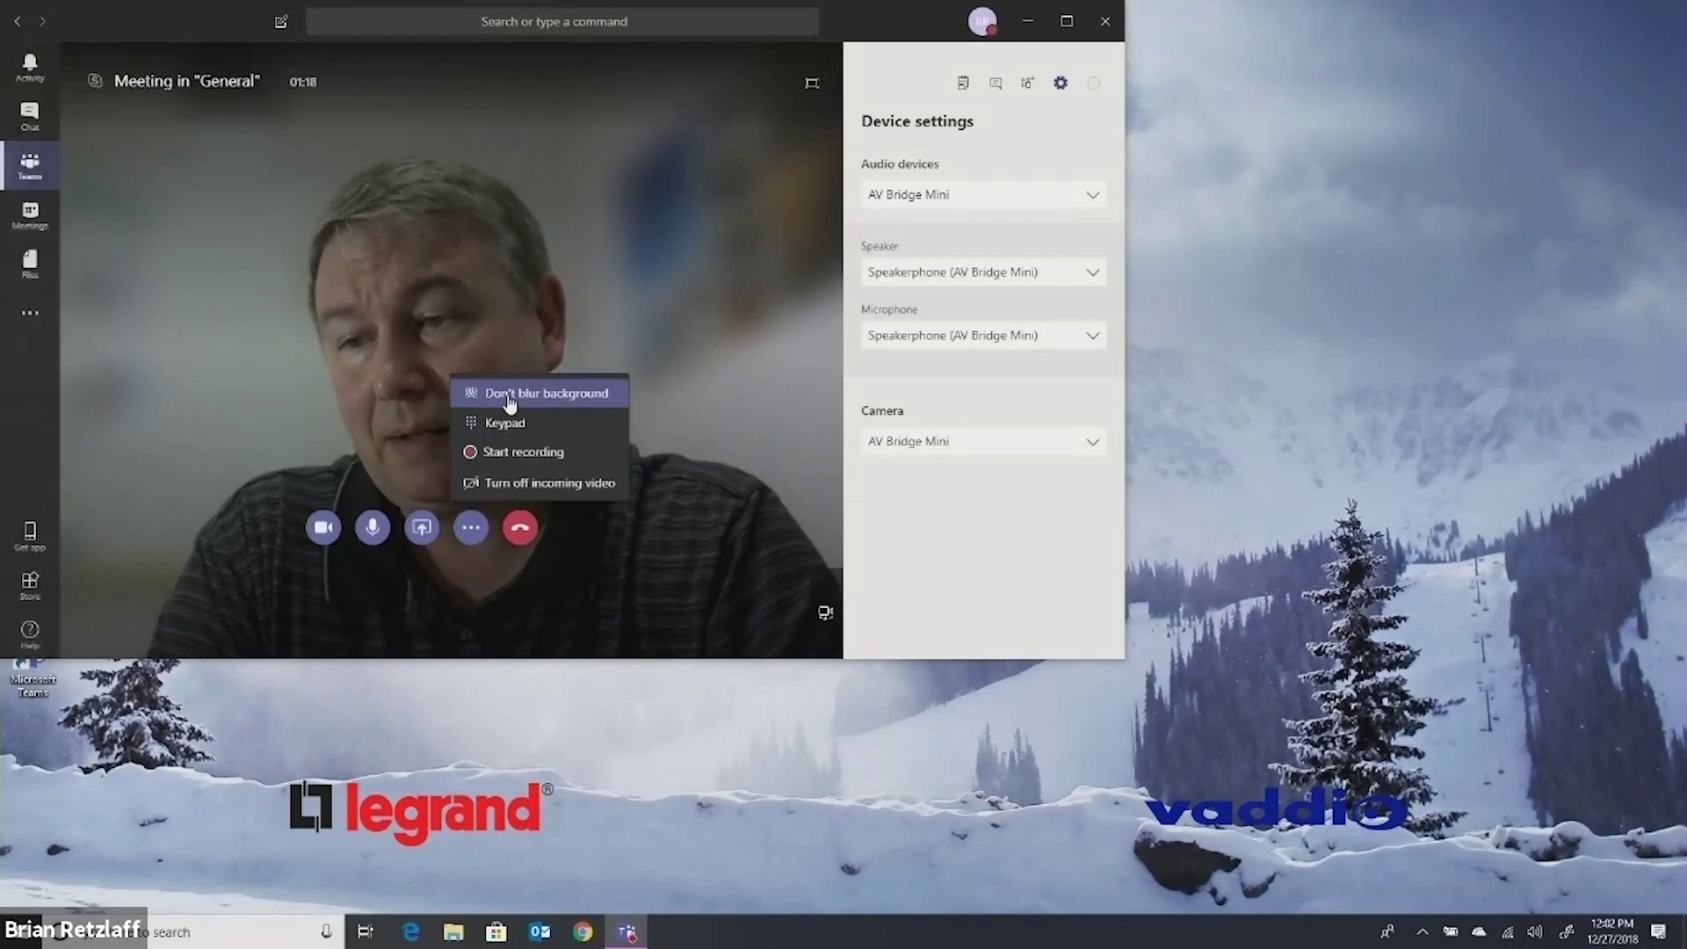
click(512, 395)
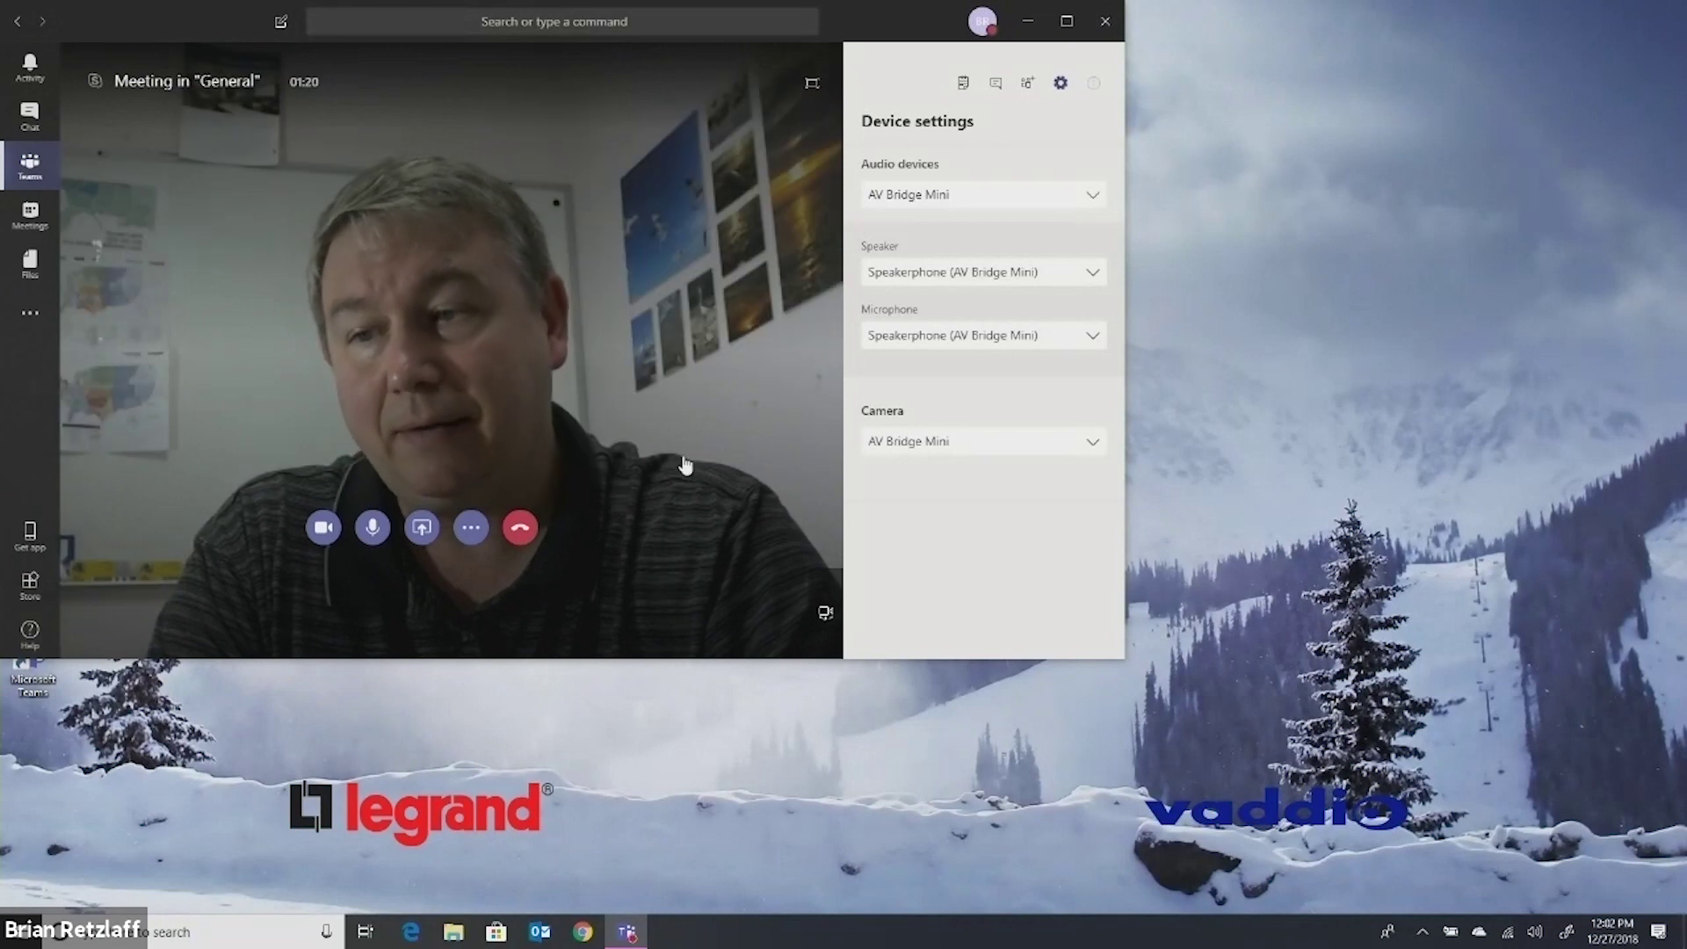